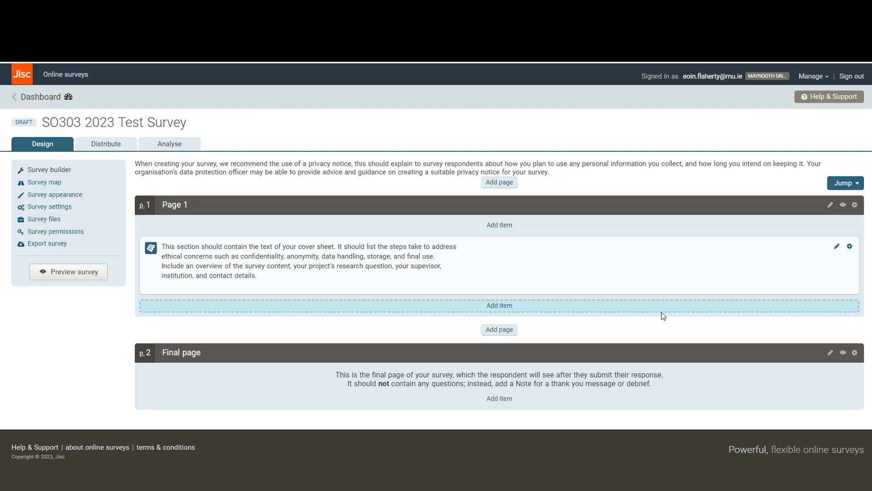
# - Start a Scale/Rank question below Page 1's cover note, copying the question text "Please rate the strength of your belief in the following:" from the PowerPoint slide
pyautogui.hotkey('alt', 'Tab')
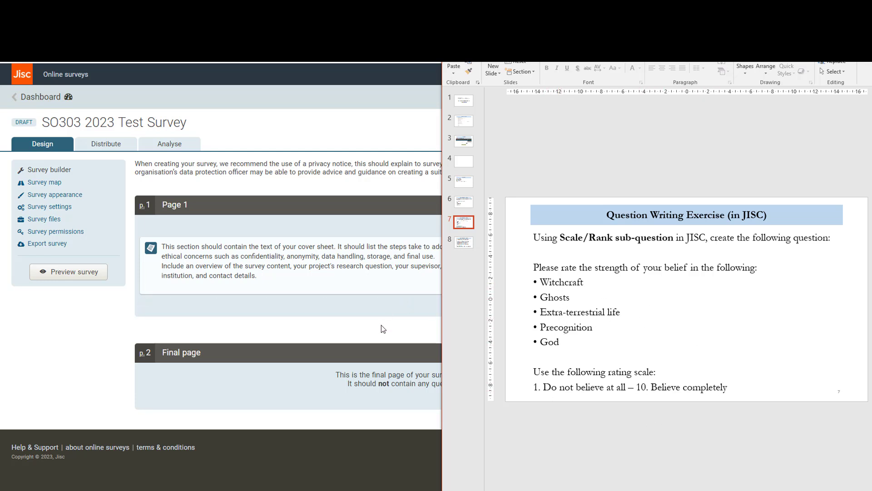
pyautogui.click(339, 321)
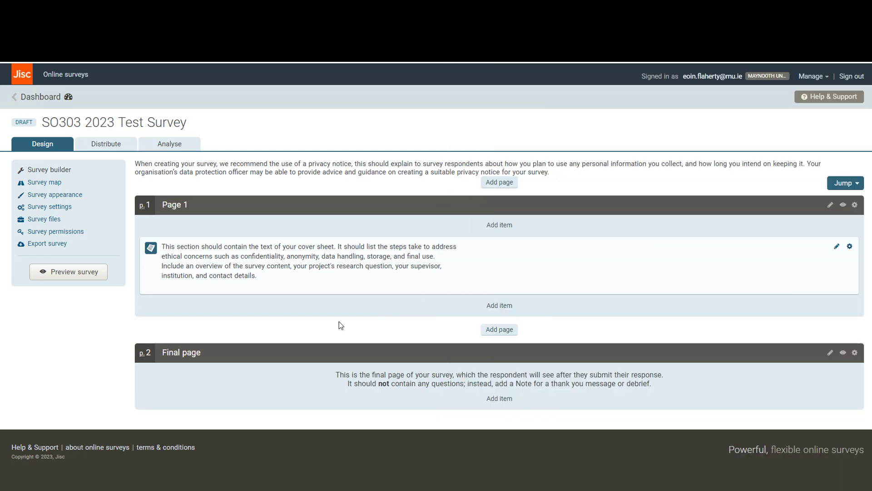
pyautogui.click(505, 309)
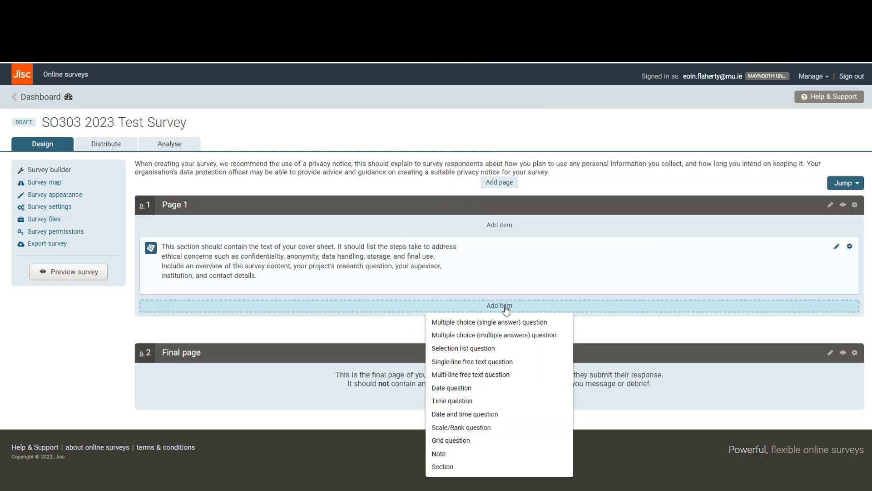
pyautogui.click(487, 428)
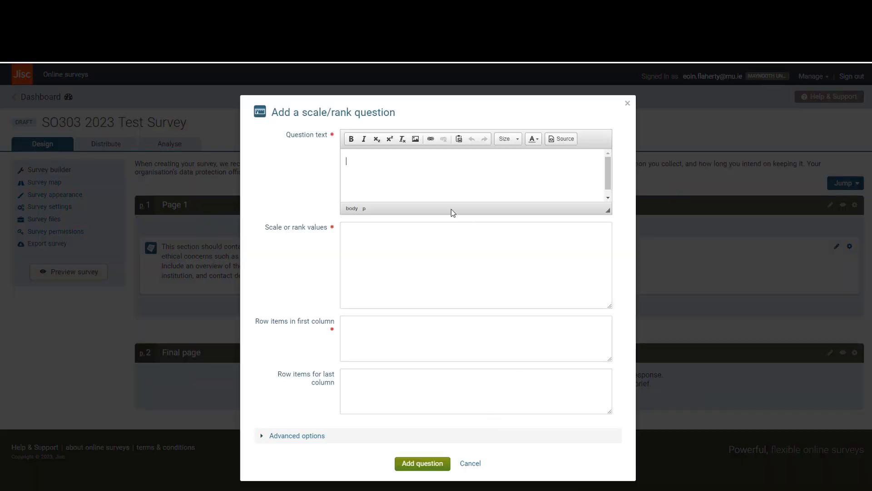
pyautogui.click(315, 140)
pyautogui.hotkey('alt', 'Tab')
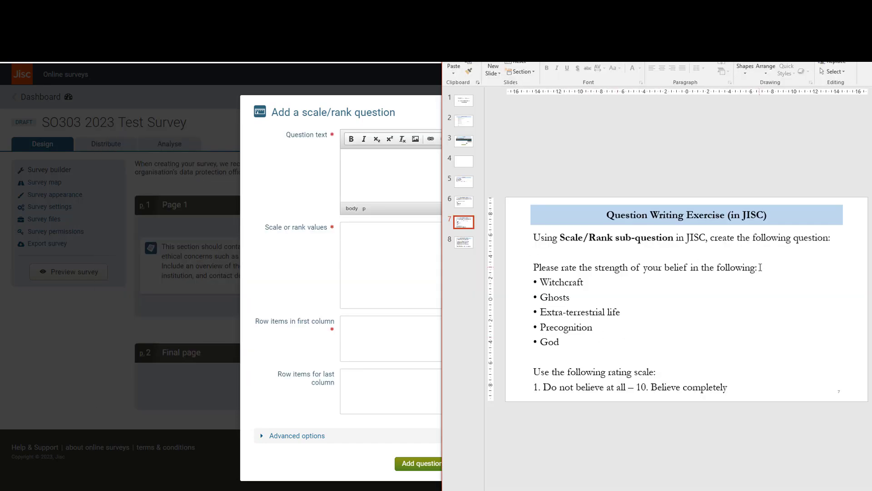
pyautogui.moveTo(758, 267); pyautogui.dragTo(525, 265)
pyautogui.hotkey('ctrl', 'c')
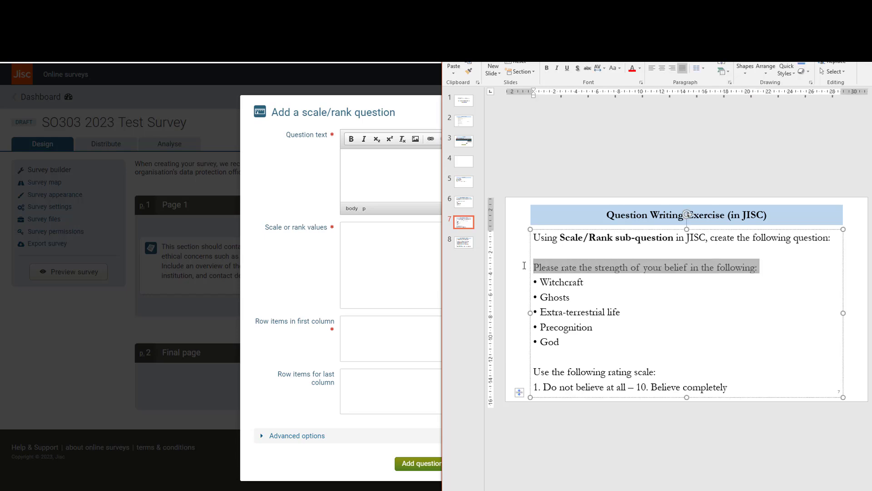
pyautogui.click(420, 171)
pyautogui.hotkey('ctrl', 'v')
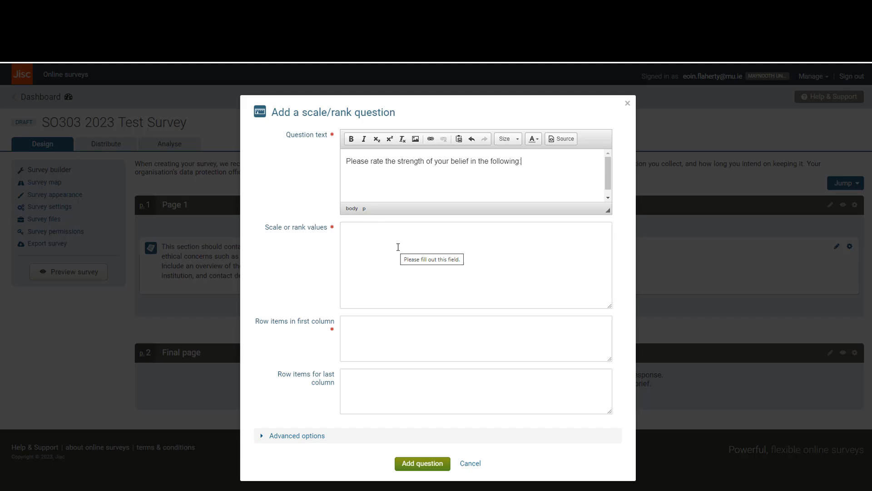
# - Enter the scale values one per line as "1. Do not believe at all", 2 to 9, and "10. Believe completely", copying the end labels from the slide
pyautogui.hotkey('alt', 'Tab')
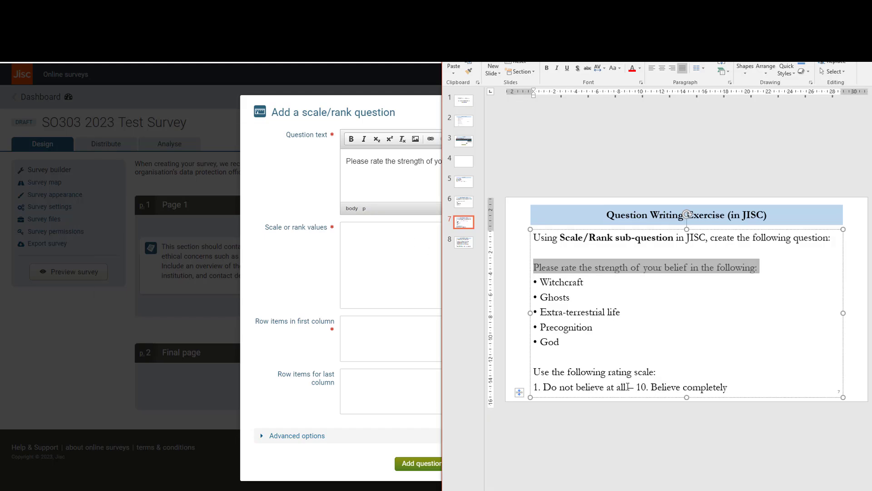
pyautogui.moveTo(628, 388); pyautogui.dragTo(536, 385)
pyautogui.hotkey('ctrl', 'c')
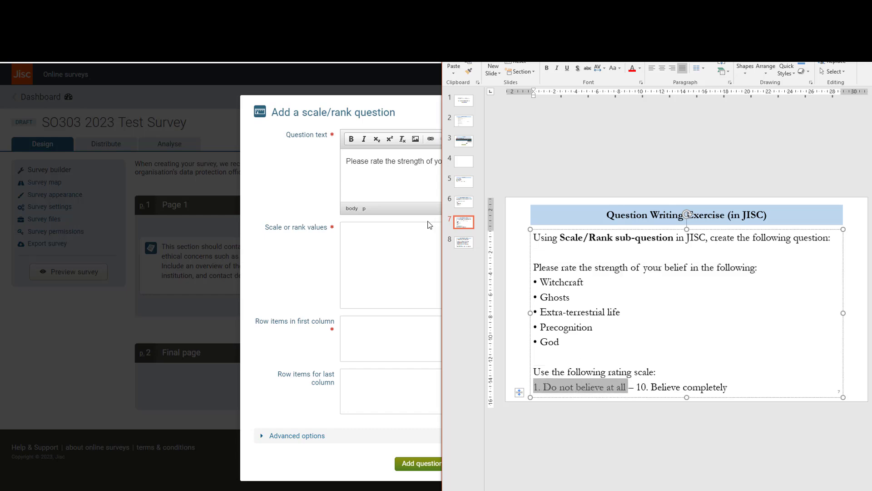
pyautogui.click(412, 231)
pyautogui.hotkey('ctrl', 'v')
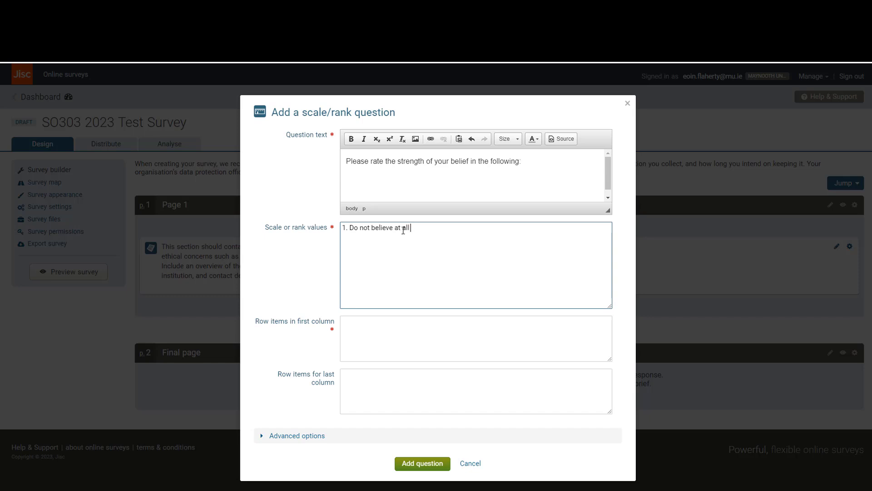
pyautogui.write('2 3 4 5 6 7 8 9')
pyautogui.hotkey('alt', 'Tab')
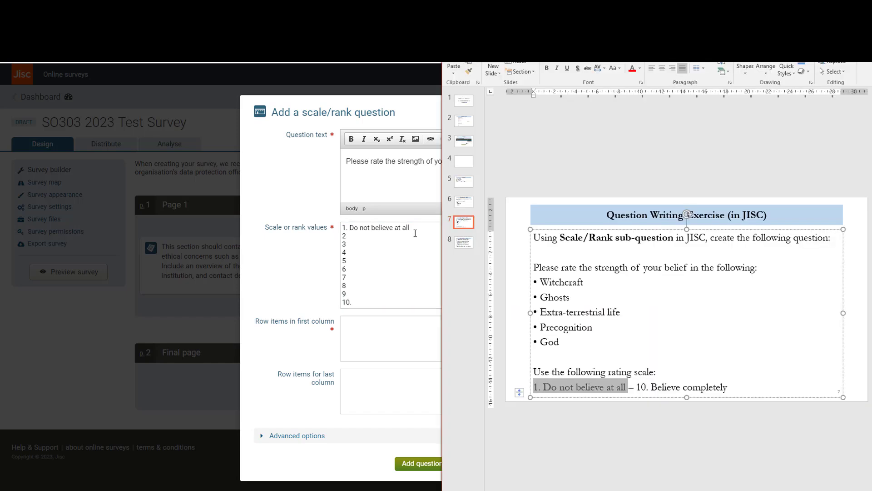
pyautogui.moveTo(651, 387); pyautogui.dragTo(728, 387)
pyautogui.hotkey('ctrl', 'c')
pyautogui.click(397, 297)
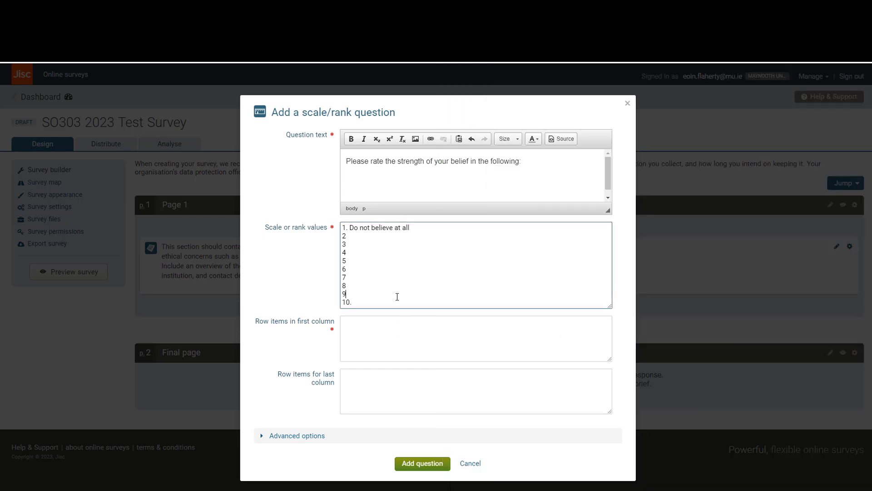
pyautogui.click(389, 304)
pyautogui.hotkey('ctrl', 'v')
# - Copy Witchcraft, Ghosts, Extra-terrestrial life, Precognition and God from the slide into the first-column row items, without a trailing blank line
pyautogui.click(376, 322)
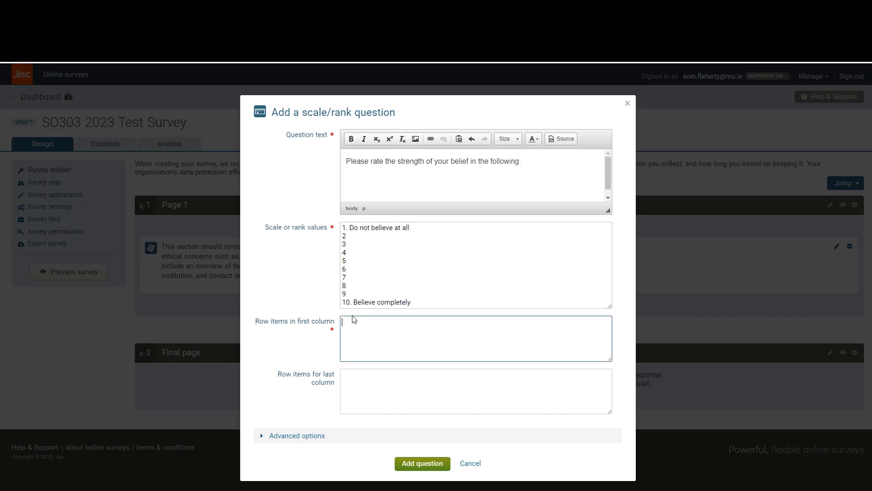
pyautogui.hotkey('alt', 'Tab')
pyautogui.moveTo(566, 340); pyautogui.dragTo(541, 285)
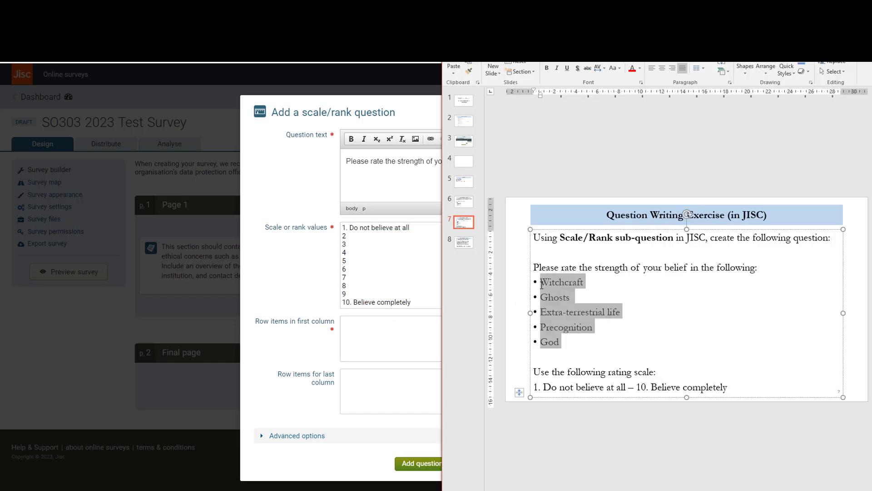
pyautogui.hotkey('ctrl', 'c')
pyautogui.click(400, 331)
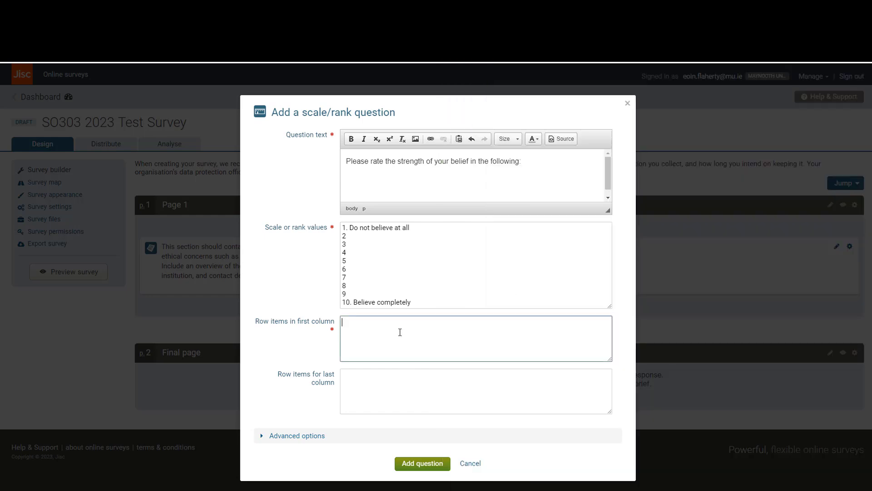
pyautogui.hotkey('ctrl', 'v')
pyautogui.press('BackSpace')
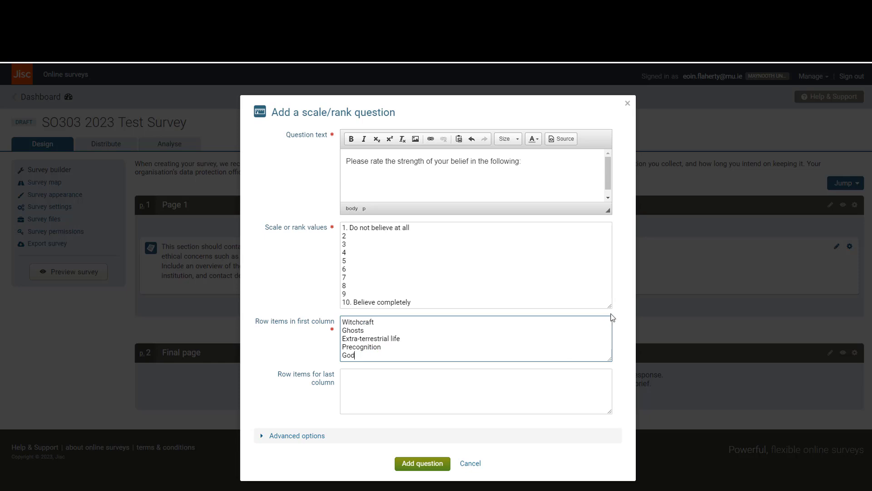
# - Enlarge the boxes for scale values and first-column row items, and add the scale/rank question to the survey
pyautogui.moveTo(608, 311); pyautogui.dragTo(610, 334)
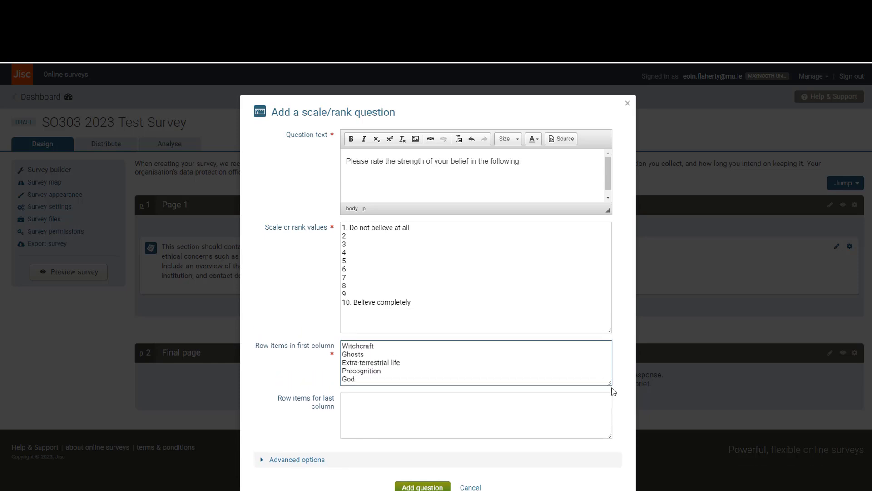
pyautogui.moveTo(610, 384); pyautogui.dragTo(610, 399)
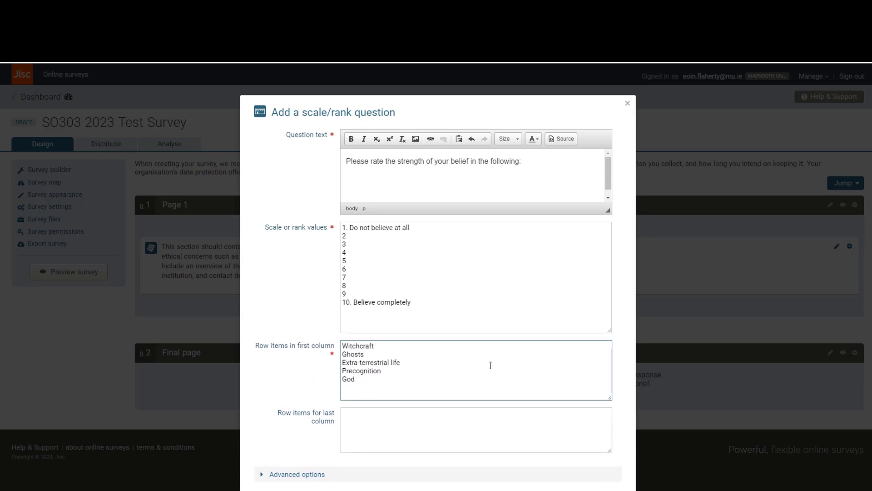
pyautogui.scroll(-1, 331, 304)
pyautogui.click(424, 480)
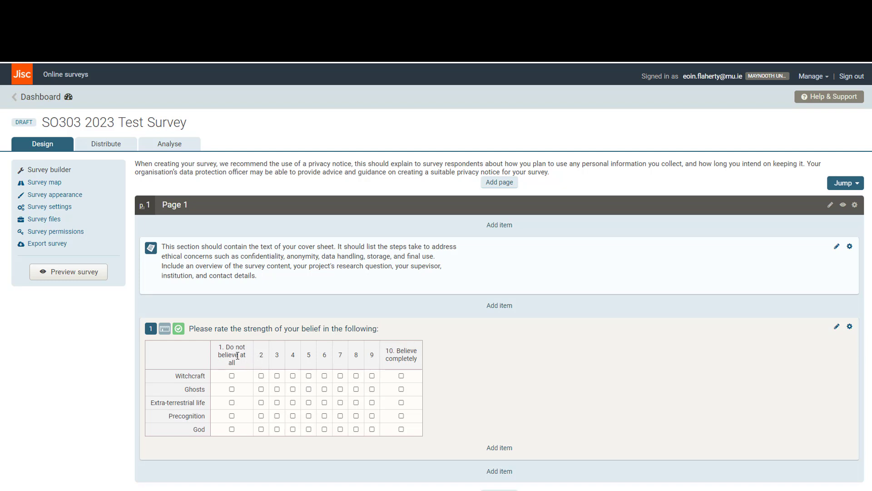
# - Preview the survey, submit test ratings of Witchcraft 1, Ghosts 5, Extra-terrestrial life 8, Precognition 1 and God 4, and return to the survey builder
pyautogui.click(74, 273)
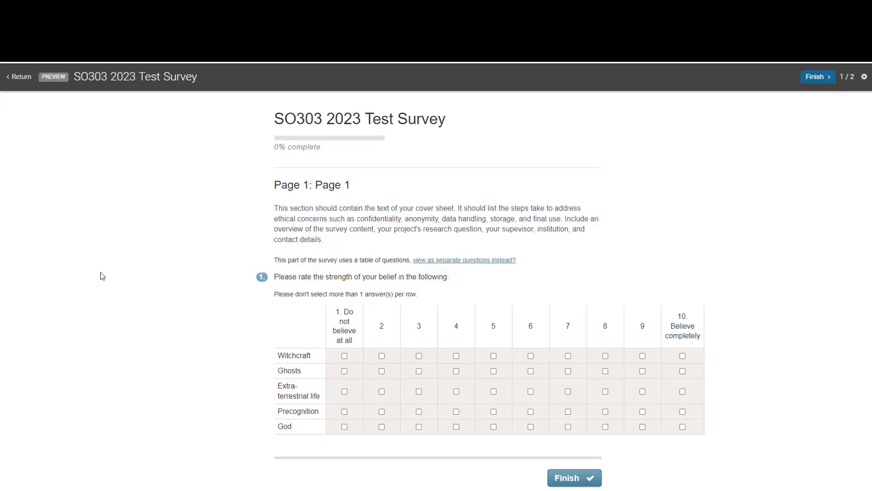
pyautogui.scroll(-1, 598, 420)
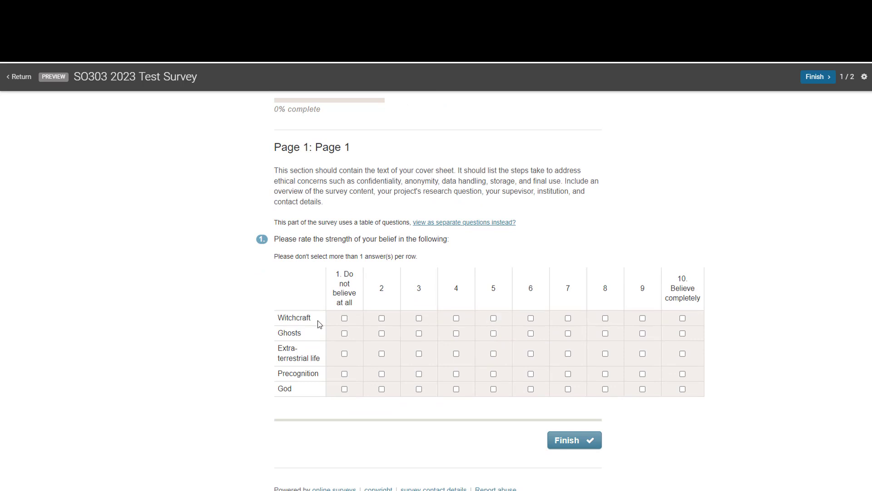
pyautogui.click(344, 318)
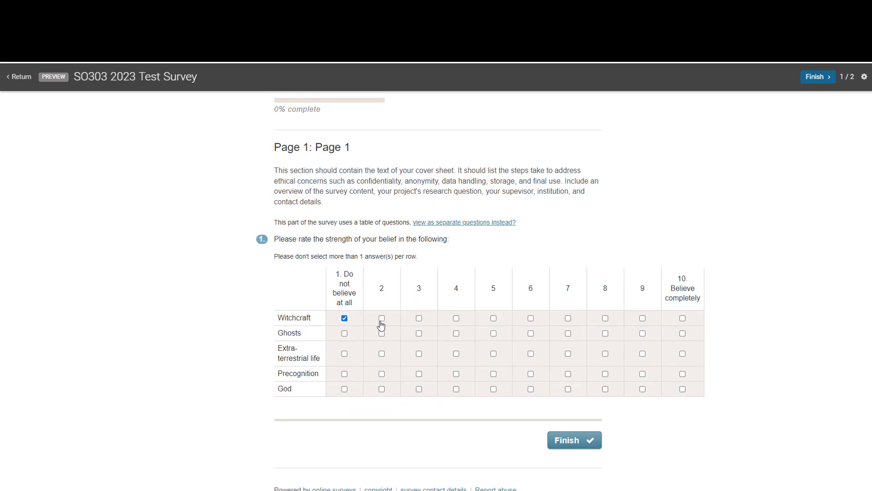
pyautogui.click(494, 333)
pyautogui.click(605, 353)
pyautogui.click(344, 374)
pyautogui.click(456, 389)
pyautogui.click(579, 444)
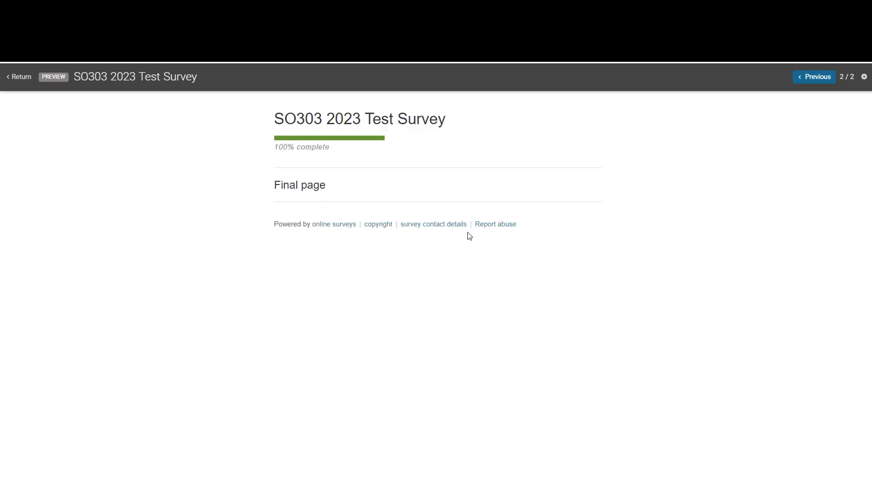
pyautogui.click(22, 82)
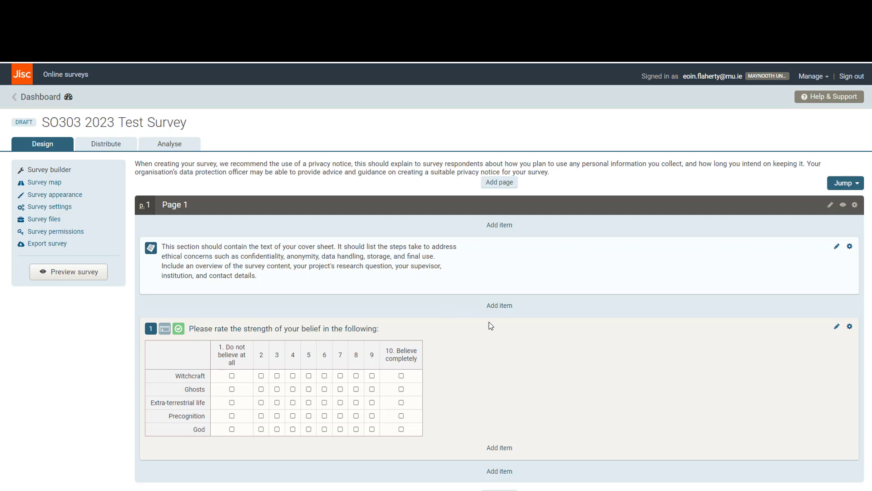
# - Start a Grid question below question 1, copying the text "Please indicate your level of agreement with the following statements:" from PowerPoint slide 8
pyautogui.scroll(-2, 481, 321)
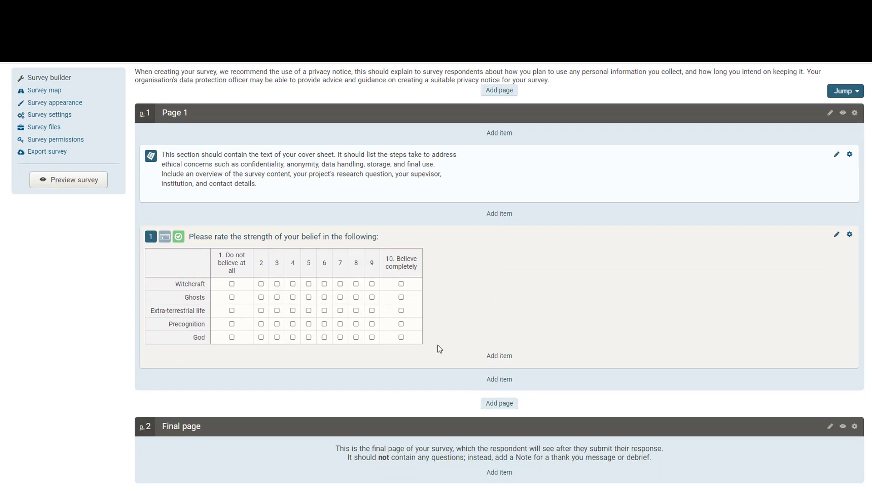
pyautogui.hotkey('alt', 'Tab')
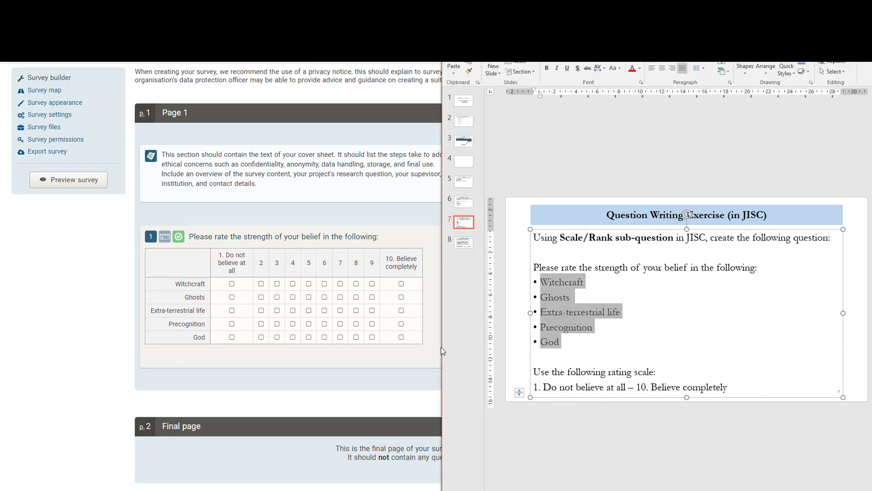
pyautogui.click(461, 241)
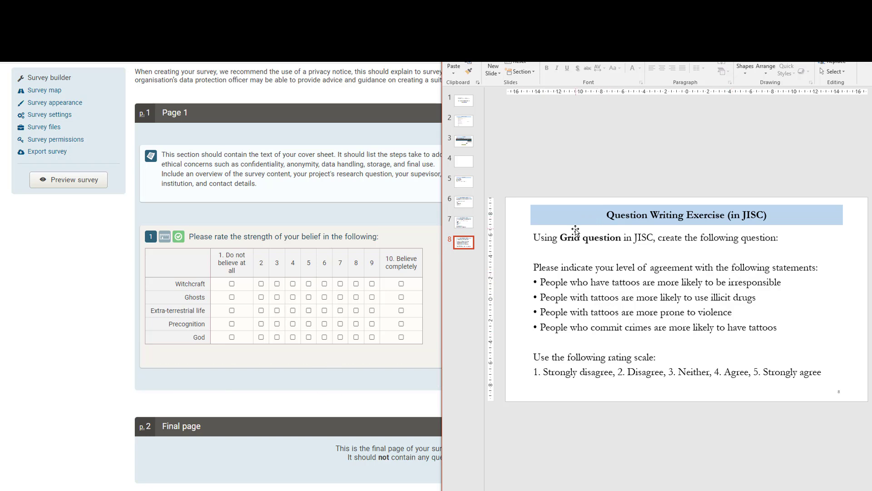
pyautogui.click(355, 397)
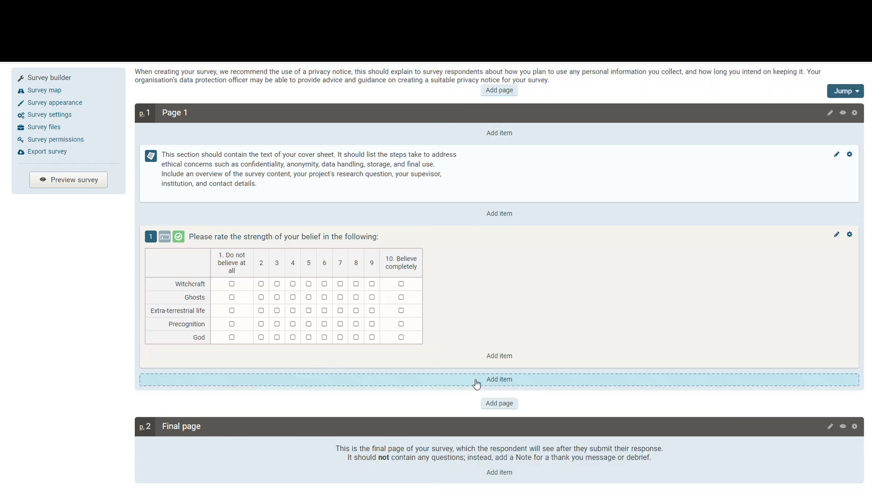
pyautogui.click(508, 383)
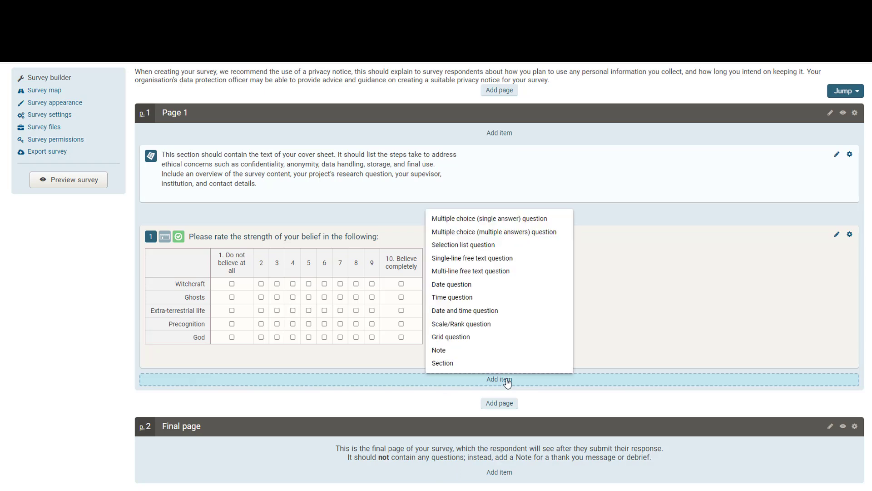
pyautogui.click(466, 344)
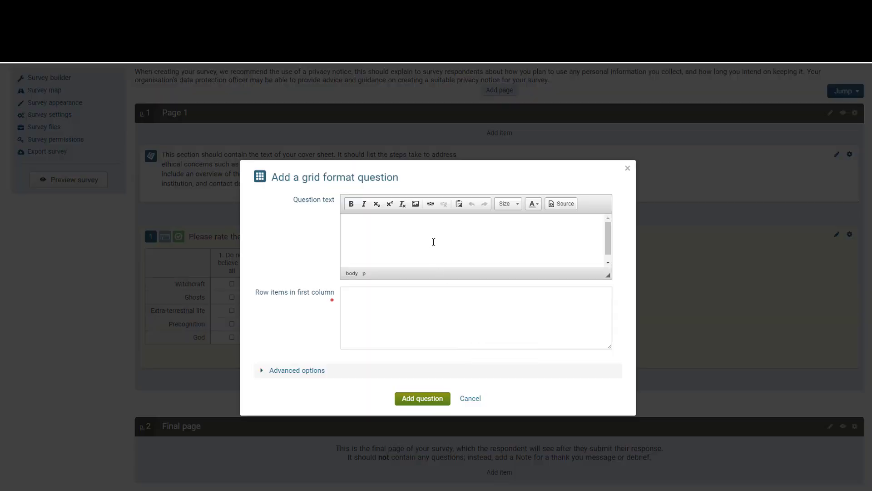
pyautogui.hotkey('alt', 'Tab')
pyautogui.moveTo(534, 268); pyautogui.dragTo(821, 267)
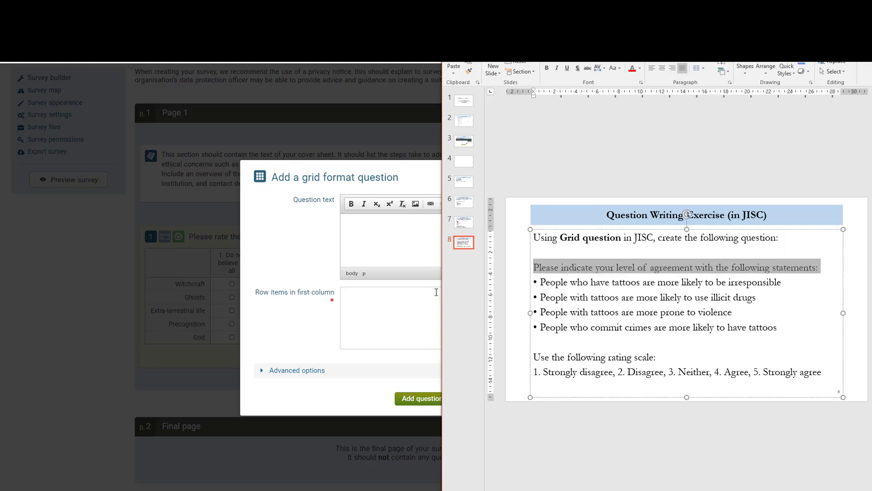
pyautogui.click(396, 242)
pyautogui.hotkey('ctrl', 'v')
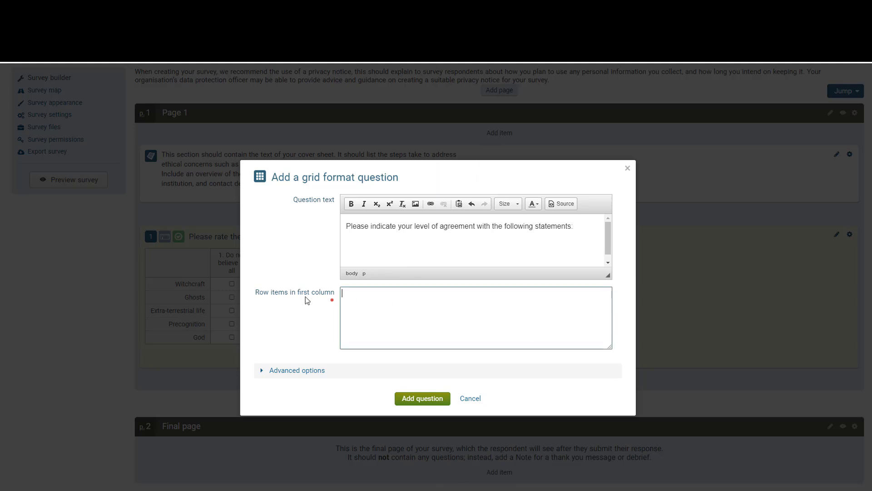
# - Copy the four statements about people with tattoos and crime from the slide into the grid's first-column row items, and add the question
pyautogui.hotkey('alt', 'Tab')
pyautogui.moveTo(789, 332); pyautogui.dragTo(540, 281)
pyautogui.click(409, 297)
pyautogui.hotkey('ctrl', 'v')
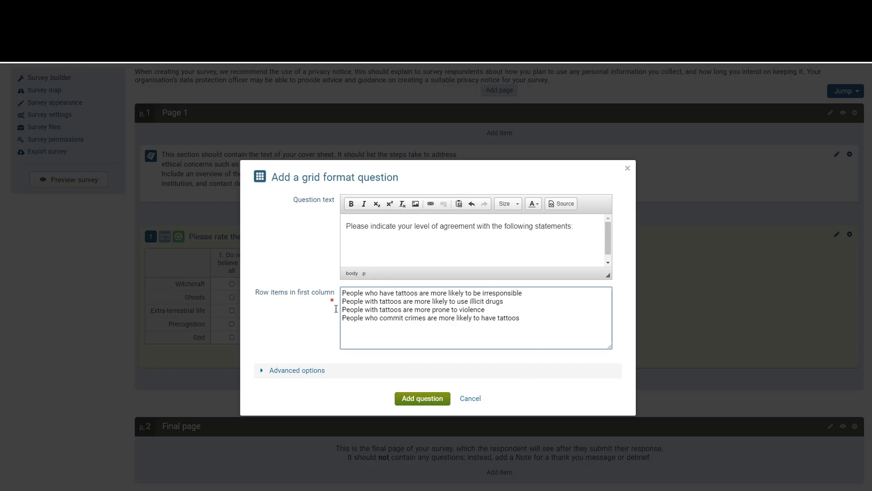
pyautogui.click(423, 399)
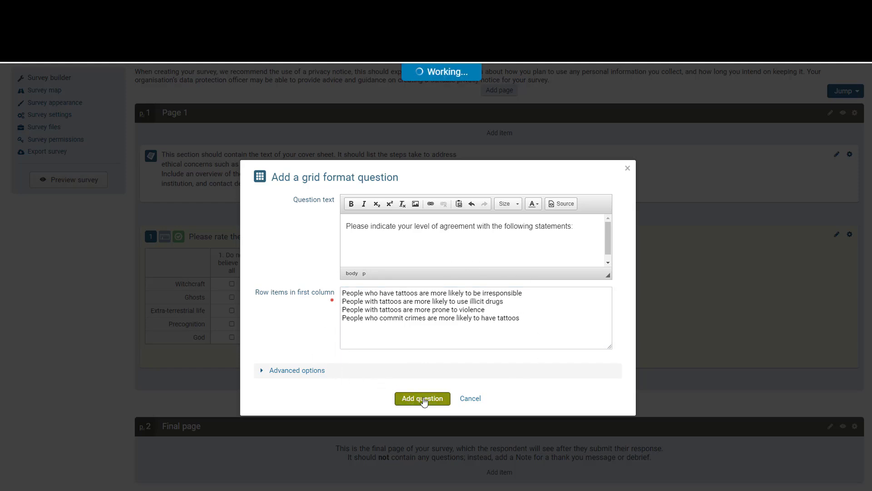
pyautogui.scroll(-2, 428, 278)
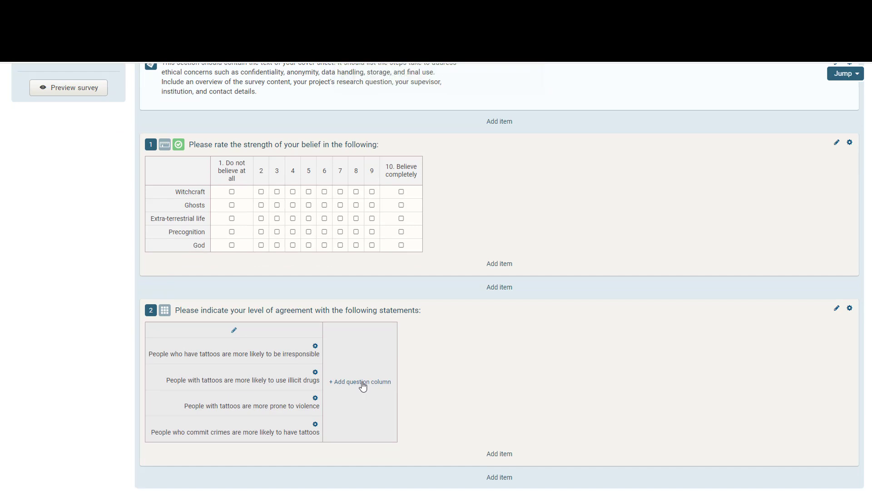
# - Start a multiple choice (single answer) question column in the grid about tattoos and crime
pyautogui.click(362, 386)
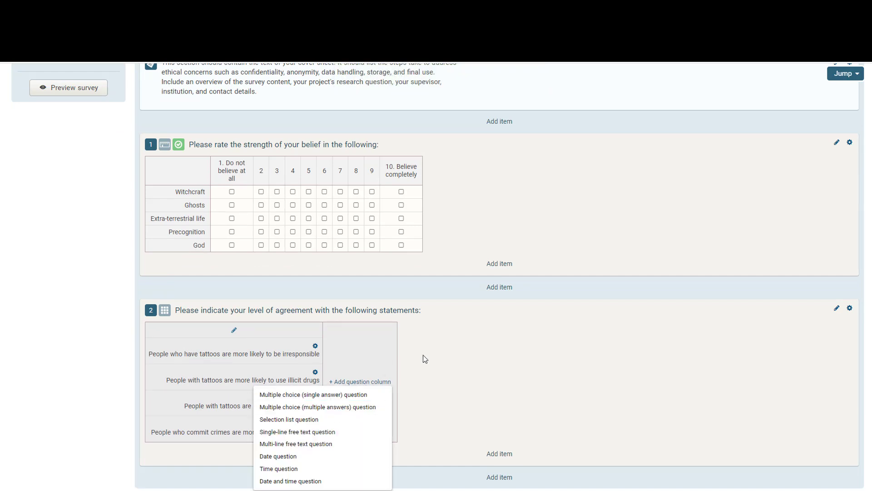
pyautogui.click(494, 366)
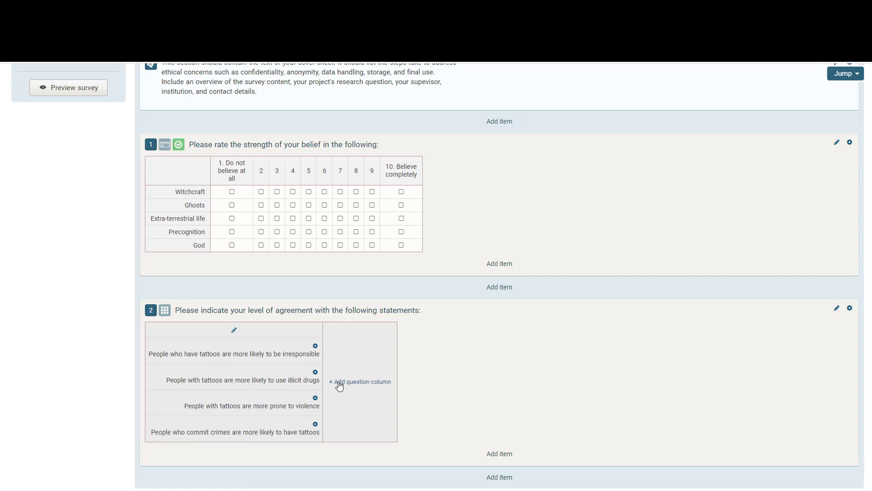
pyautogui.click(363, 387)
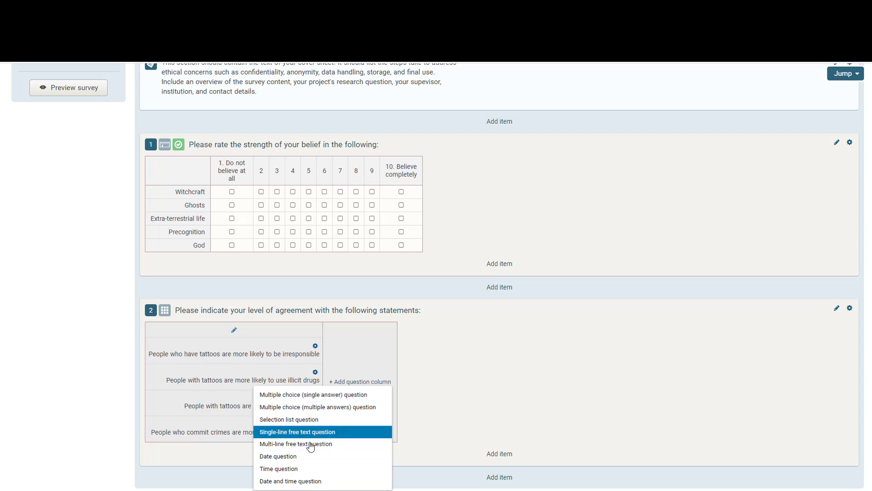
pyautogui.click(323, 394)
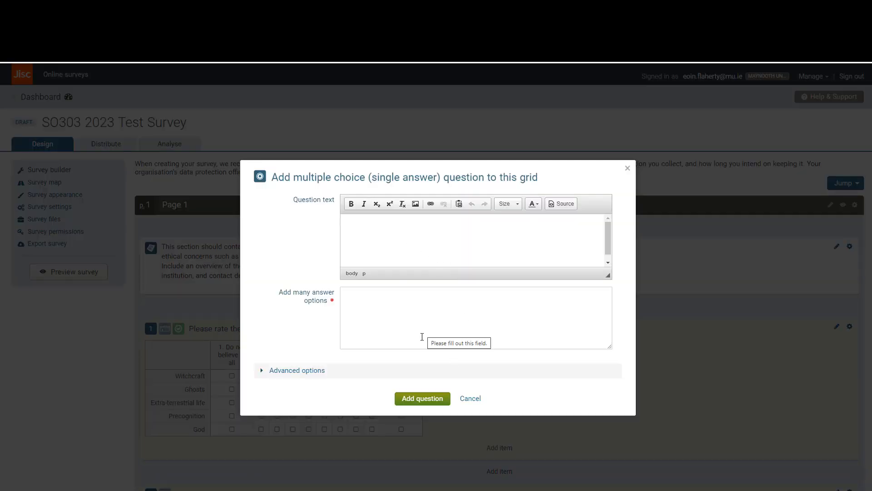
# - Copy the rating scale from "1. Strongly disagree" to "5. Strongly agree" from the PowerPoint slide into the answer options
pyautogui.click(389, 308)
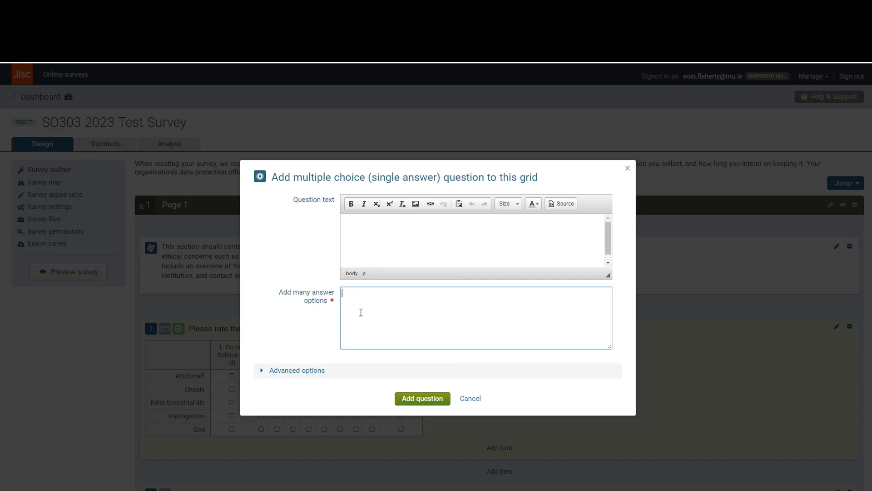
pyautogui.hotkey('alt', 'Tab')
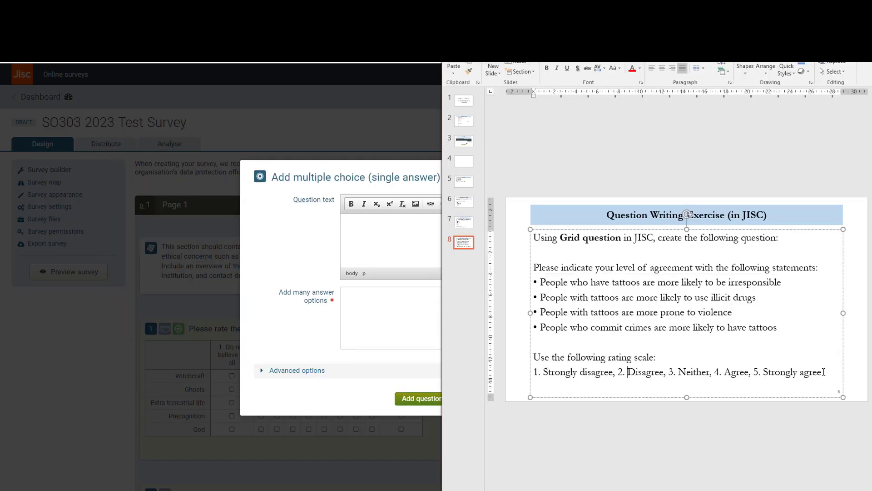
pyautogui.moveTo(823, 372); pyautogui.dragTo(532, 372)
pyautogui.hotkey('ctrl', 'c')
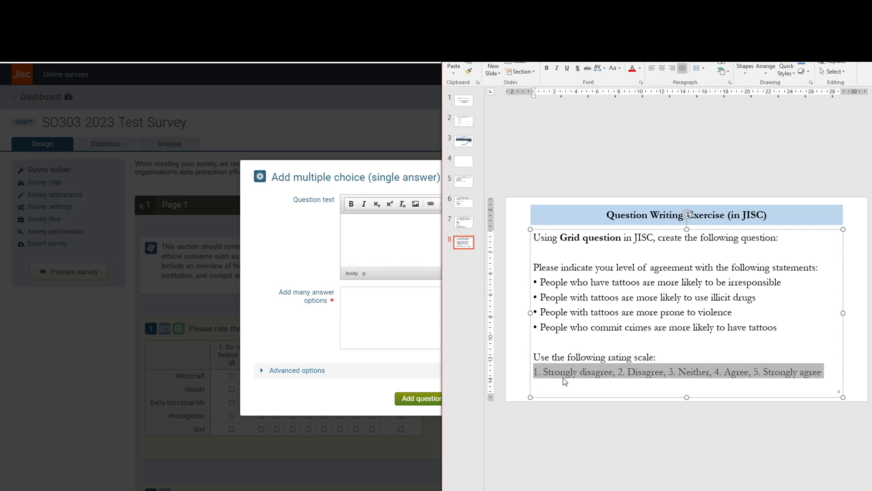
pyautogui.click(403, 306)
pyautogui.hotkey('ctrl', 'v')
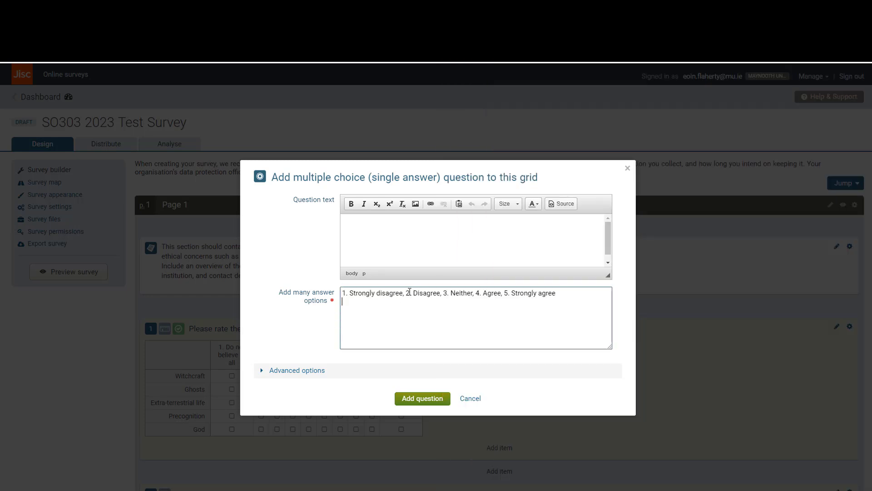
# - Remove the separating commas and put each of the five rating options on its own line
pyautogui.press('BackSpace')
pyautogui.press('BackSpace')
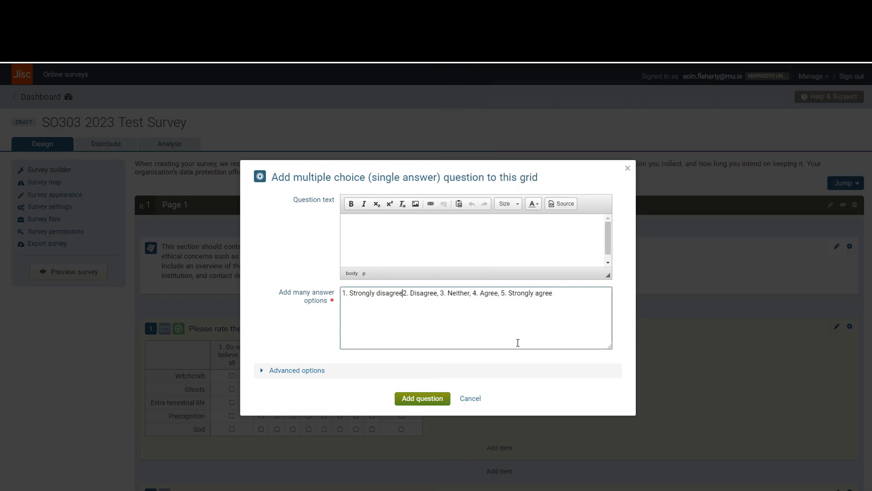
pyautogui.press('Return')
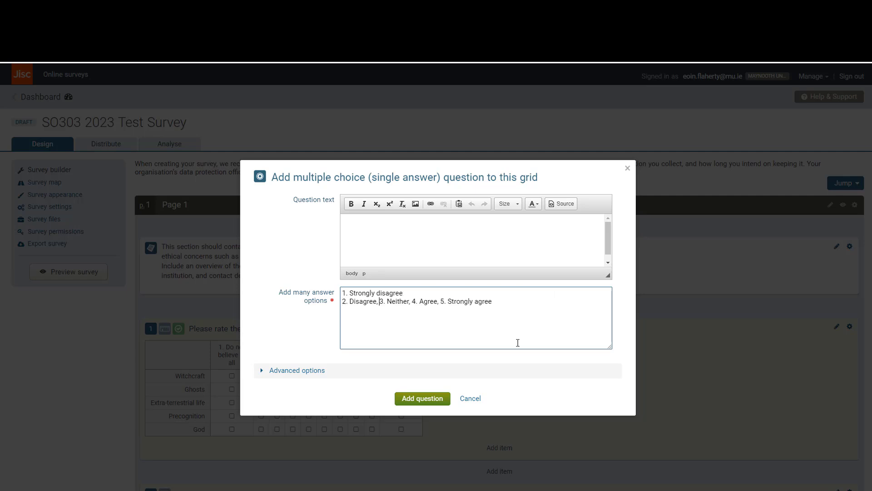
pyautogui.press('BackSpace')
pyautogui.press('BackSpace')
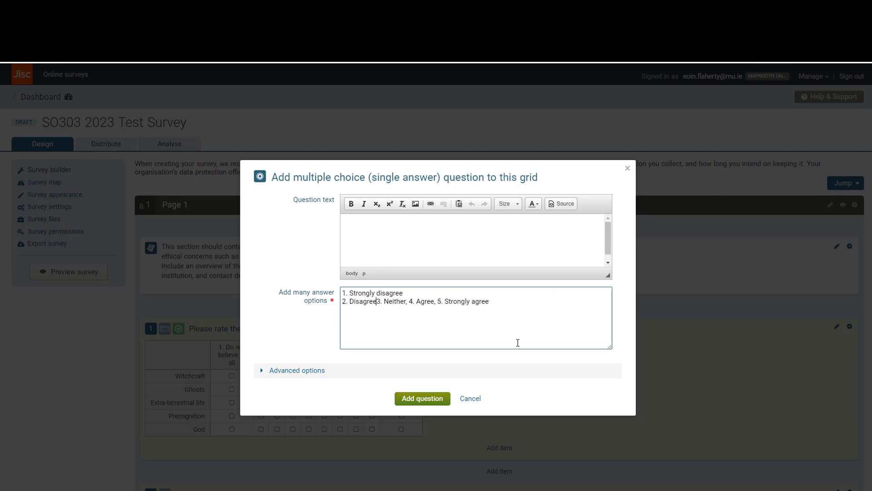
pyautogui.press('Return')
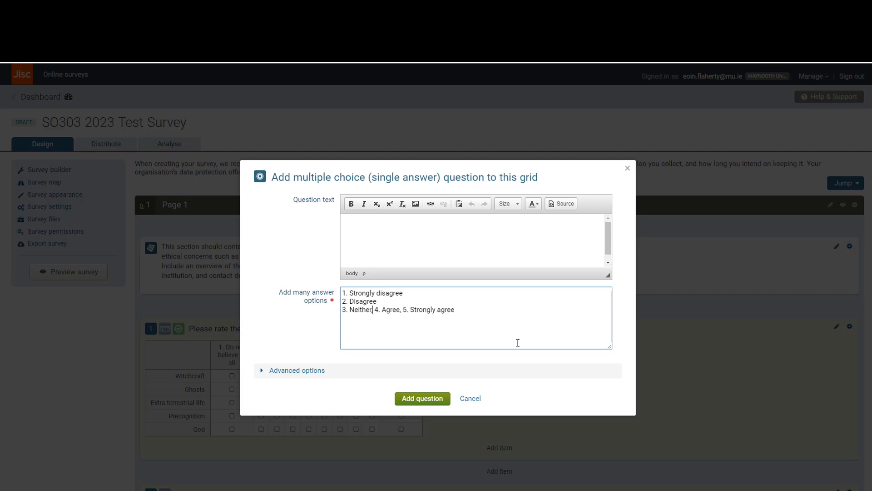
pyautogui.press('BackSpace')
pyautogui.press('BackSpace')
pyautogui.press('Return')
pyautogui.press('BackSpace')
pyautogui.press('BackSpace')
pyautogui.press('BackSpace')
pyautogui.press('Return')
pyautogui.write('5')
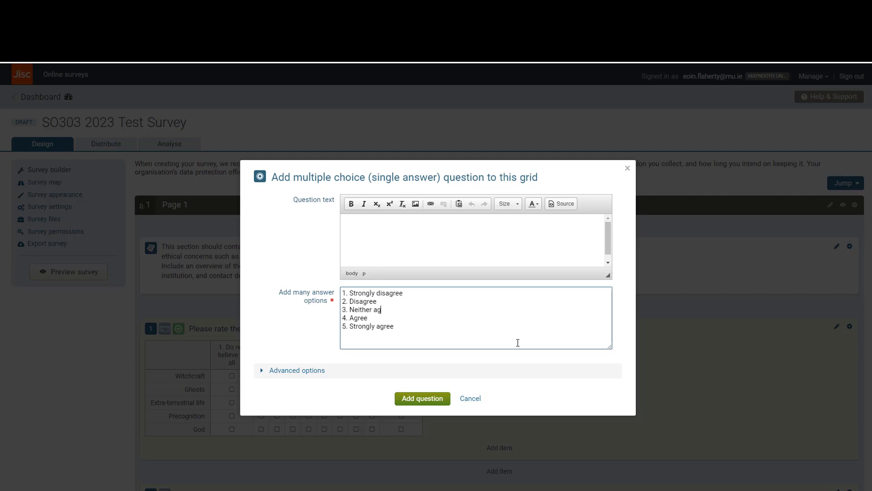
# - Extend option 3 to "3. Neither agree nor disagree" and add the question column to the grid
pyautogui.write('disagree')
pyautogui.click(428, 399)
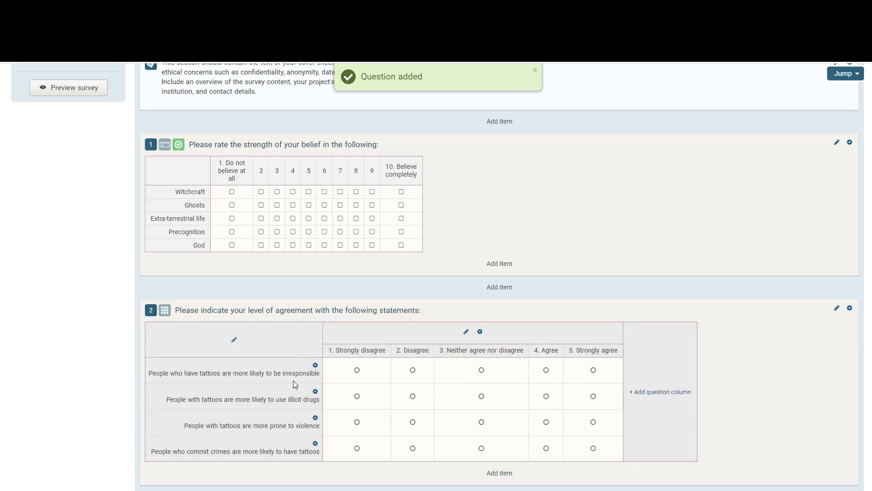
# - Preview the survey and answer question 2's statements in order with Strongly disagree, Neither agree nor disagree, Agree, and Disagree
pyautogui.scroll(3, 66, 336)
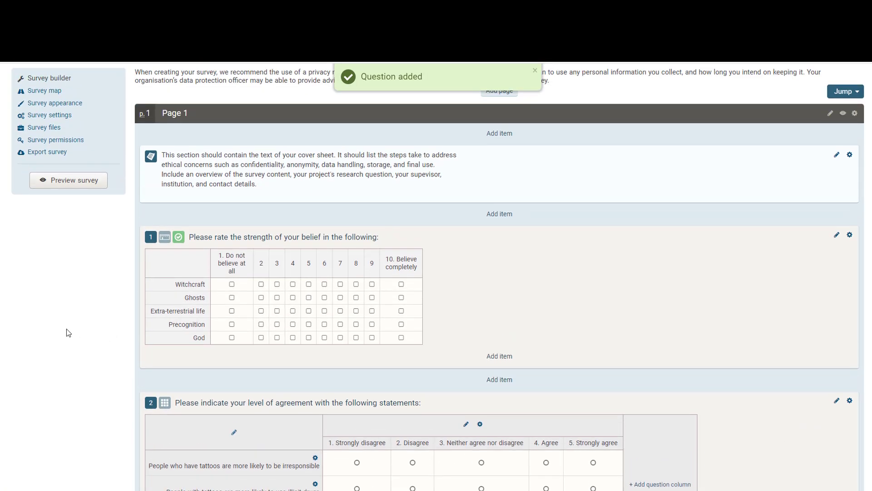
pyautogui.click(72, 230)
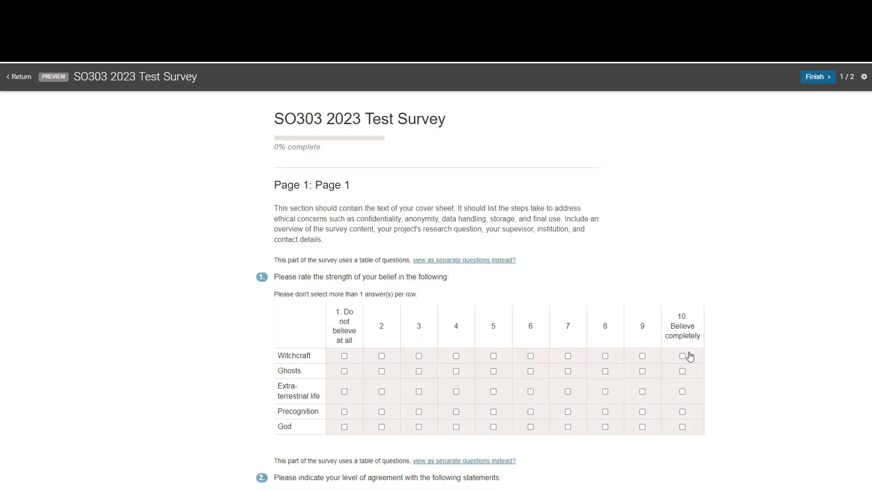
pyautogui.scroll(-2, 761, 356)
pyautogui.scroll(-3, 761, 356)
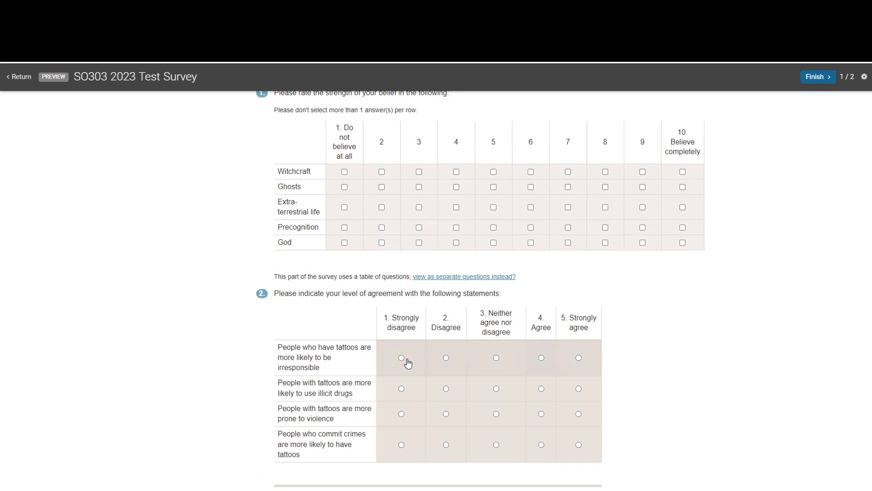
pyautogui.click(402, 358)
pyautogui.click(496, 388)
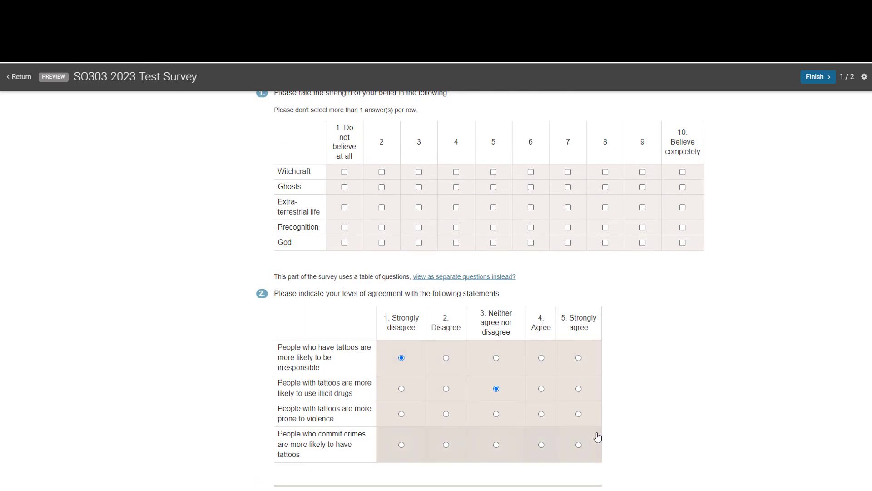
pyautogui.click(541, 413)
pyautogui.click(446, 444)
# - In question 1, rate Witchcraft 2, try a second rating of 6 and clear it, and rate Ghosts 4 and Extra-terrestrial life 3
pyautogui.scroll(2, 717, 338)
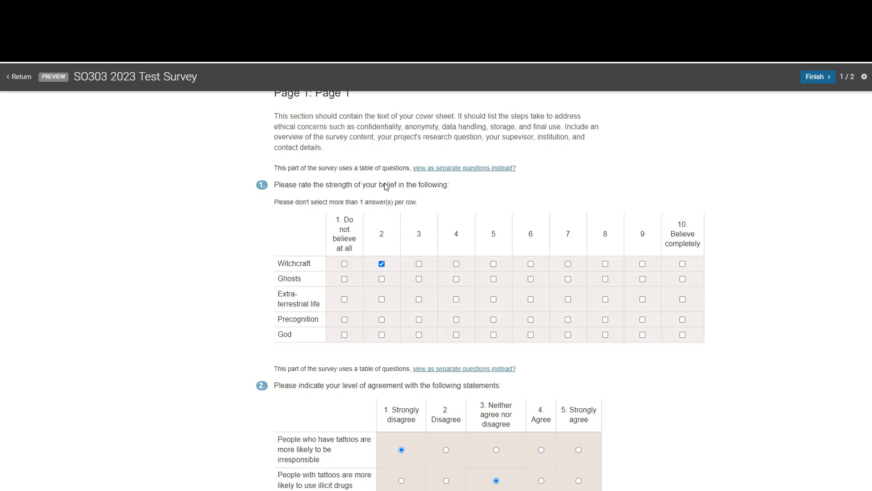
pyautogui.click(530, 264)
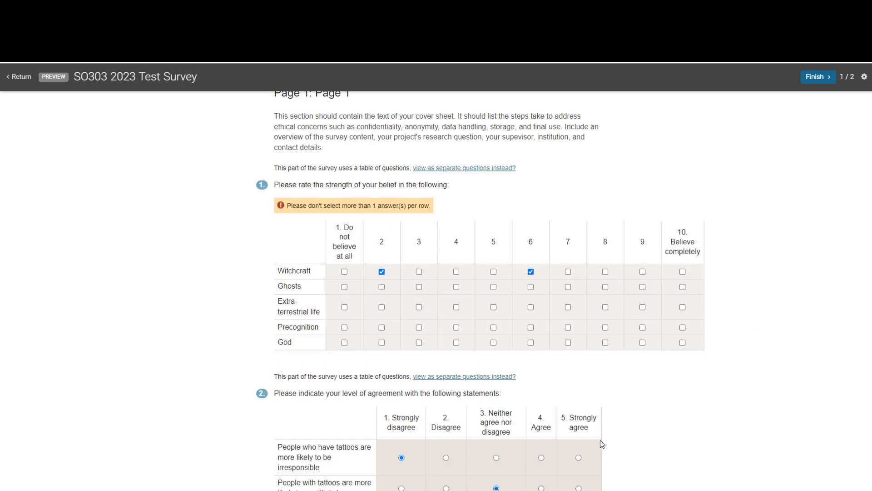
pyautogui.click(531, 271)
pyautogui.click(456, 279)
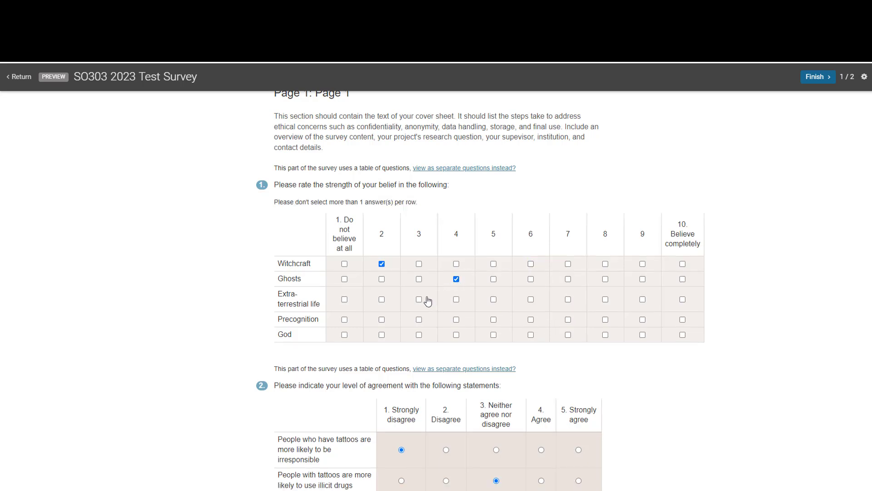
pyautogui.click(418, 299)
pyautogui.scroll(-3, 559, 409)
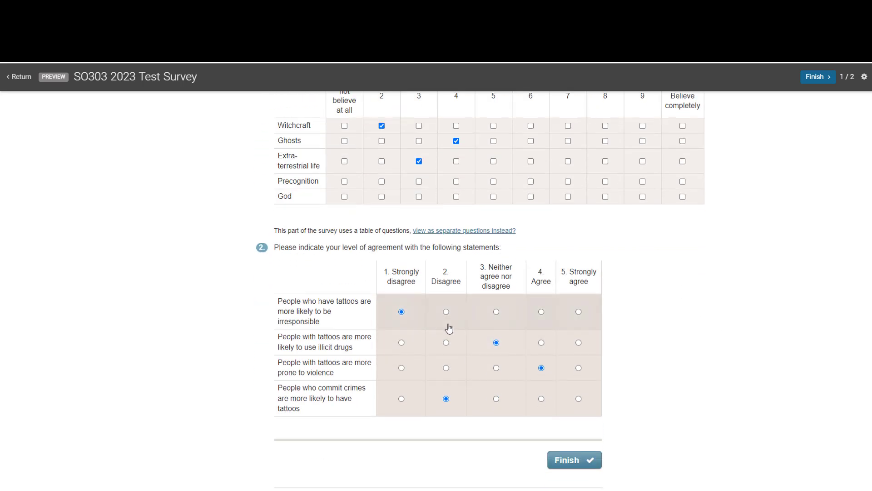
# - Switch the first tattoo statement's answer between options, ending on Agree, and rate Precognition 5 and God 8
pyautogui.click(446, 312)
pyautogui.click(402, 312)
pyautogui.click(541, 312)
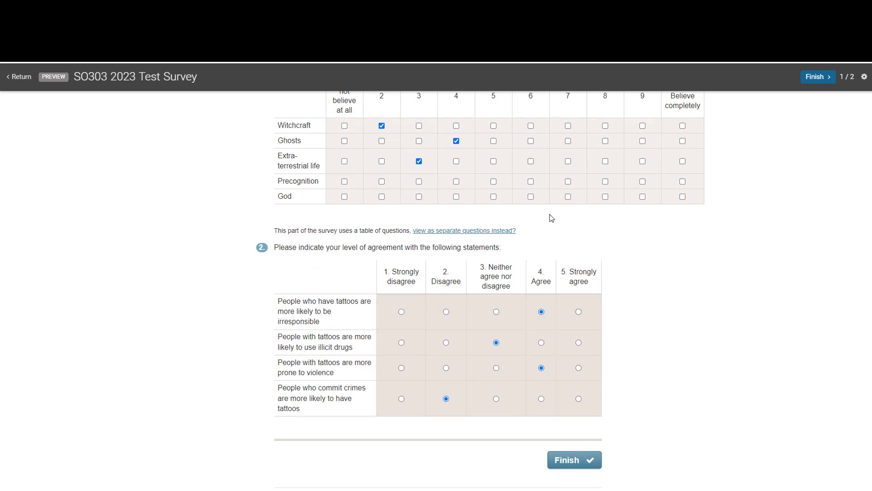
pyautogui.click(494, 181)
pyautogui.click(606, 196)
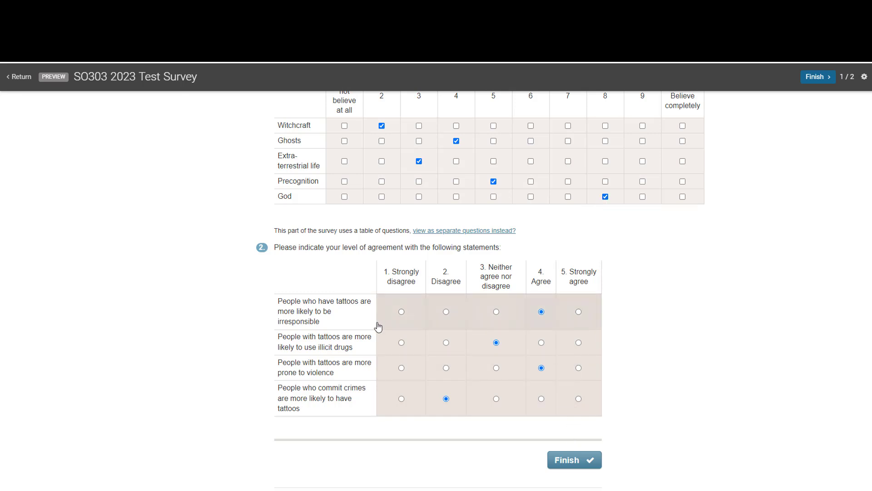
# - Review the test answers, finish the previewed survey, and return to the two questions in the survey builder
pyautogui.scroll(2, 377, 320)
pyautogui.scroll(-1, 360, 377)
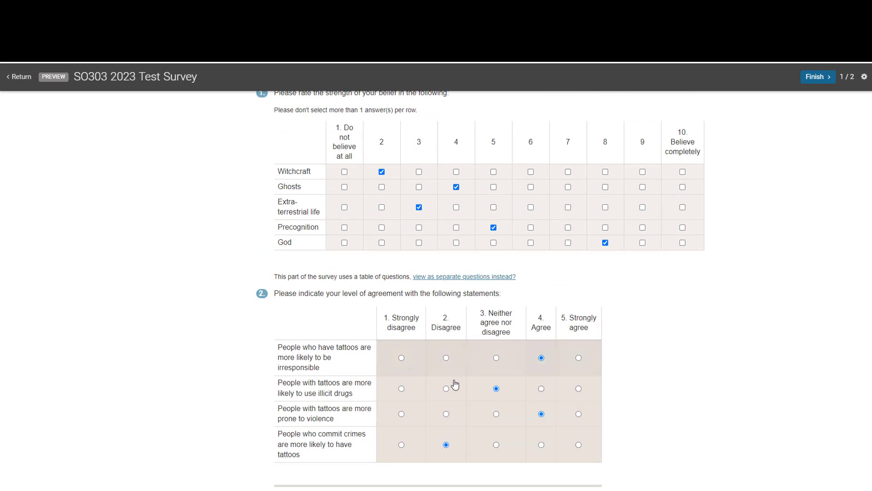
pyautogui.scroll(-2, 599, 452)
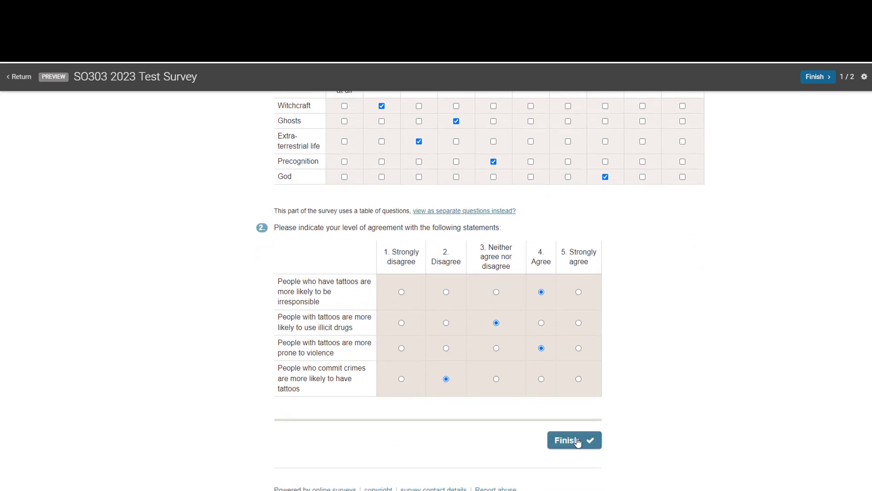
pyautogui.click(576, 441)
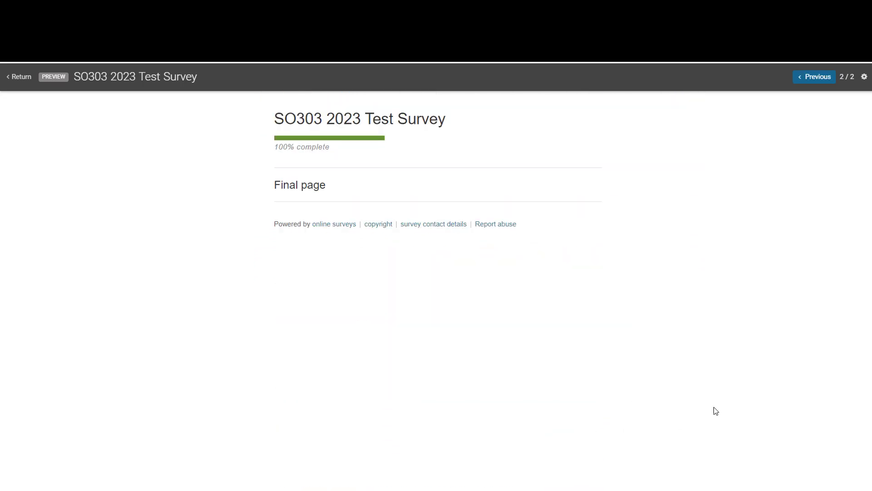
pyautogui.click(21, 78)
pyautogui.scroll(-4, 625, 374)
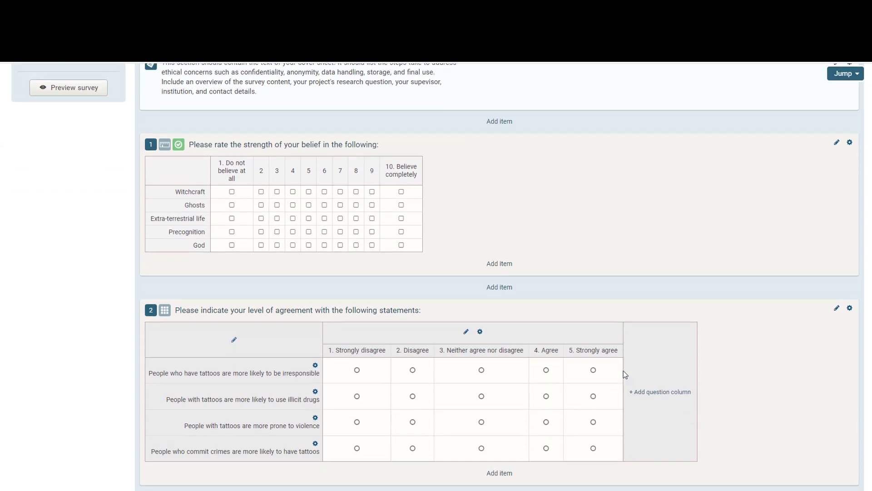